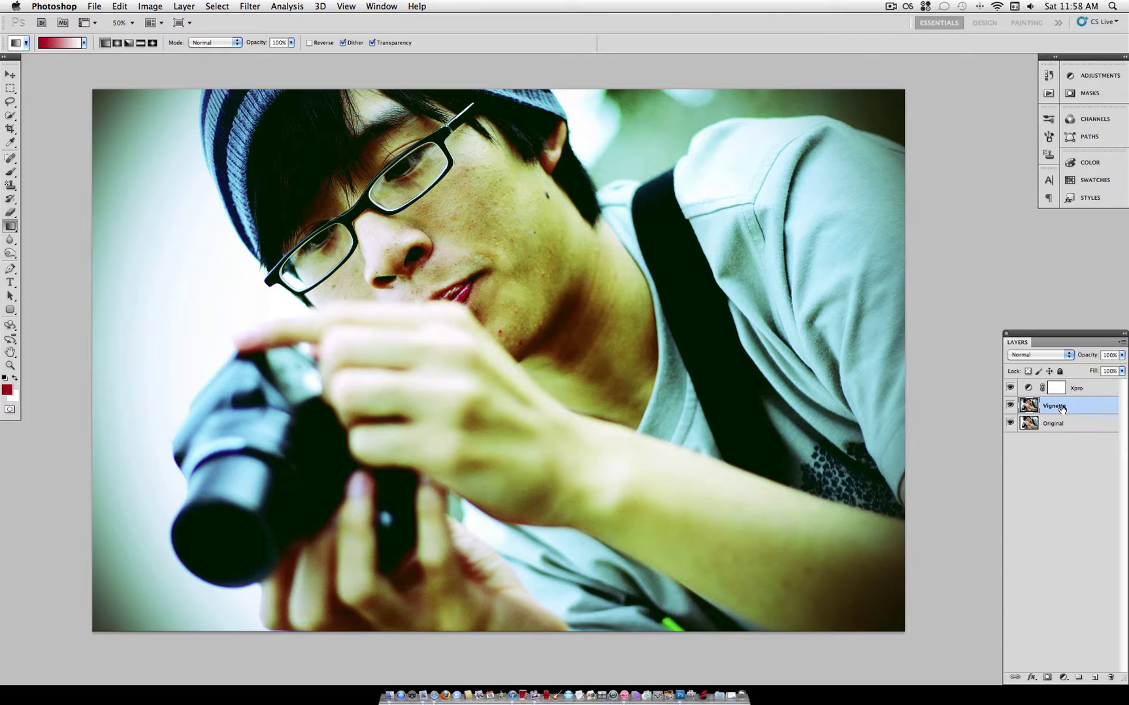
Step: Delete the Xpro and Vignette layers so that only the Original layer remains
left_click(1084, 390, "shift")
left_click_drag(1069, 407, 1112, 676)
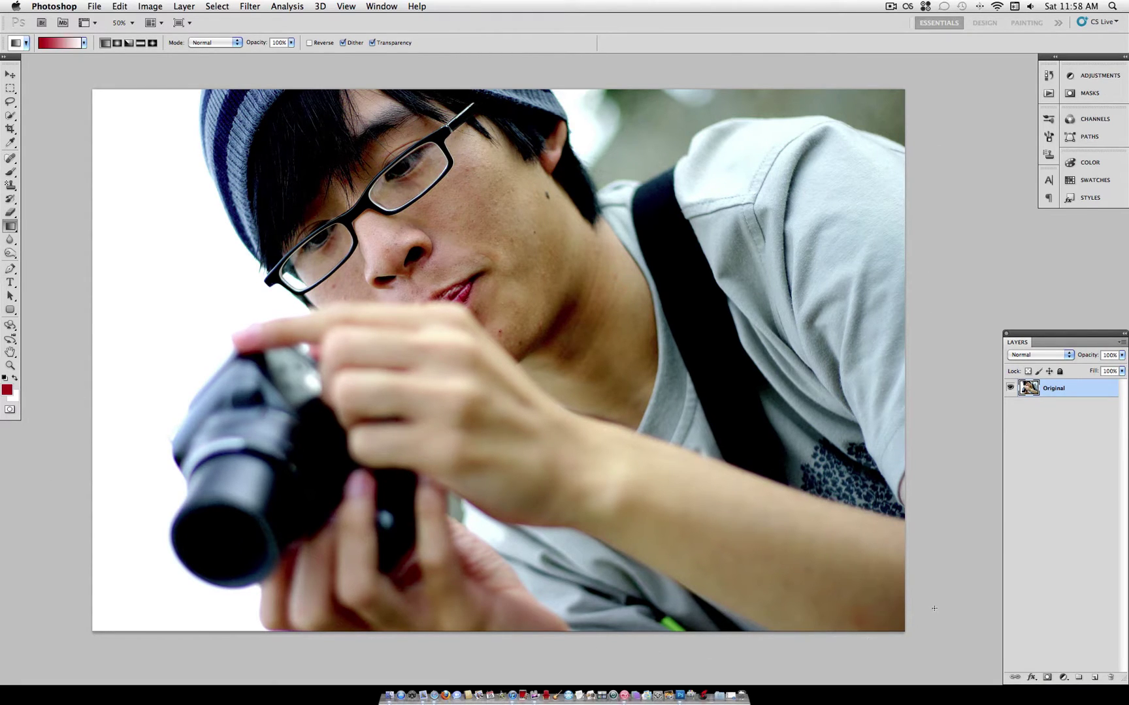
Step: Apply a custom Lens Correction vignette to the Original layer with amount -100 and midpoint +80
left_click(247, 6)
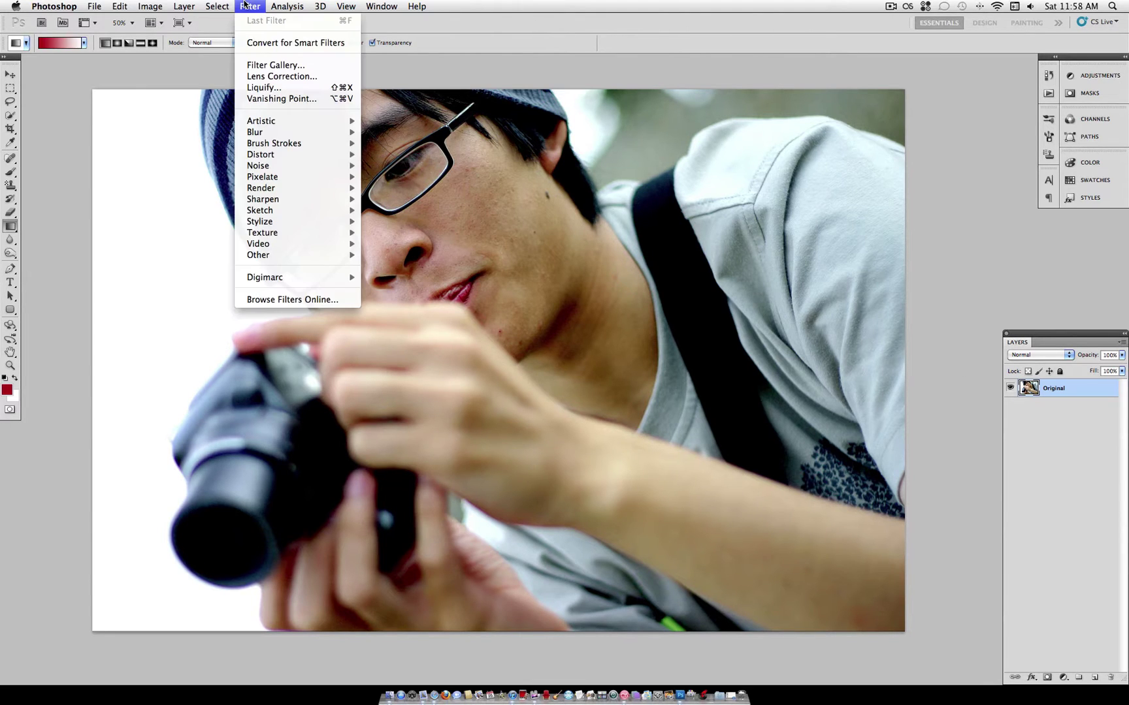
left_click(294, 77)
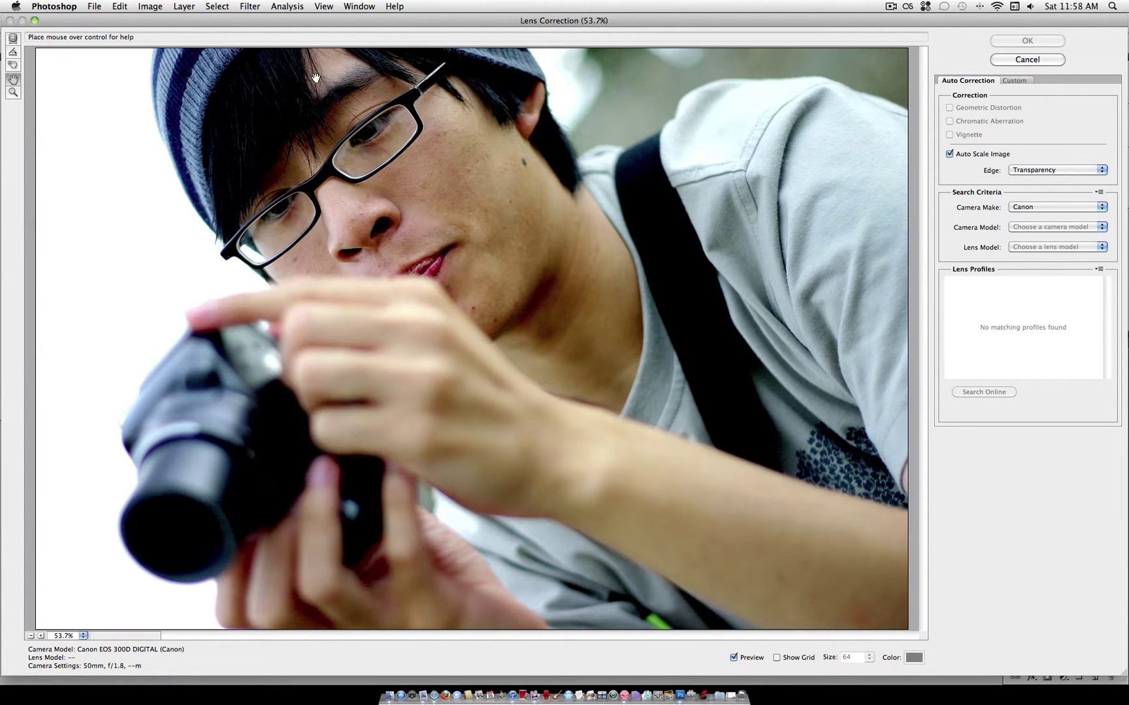
left_click(1021, 81)
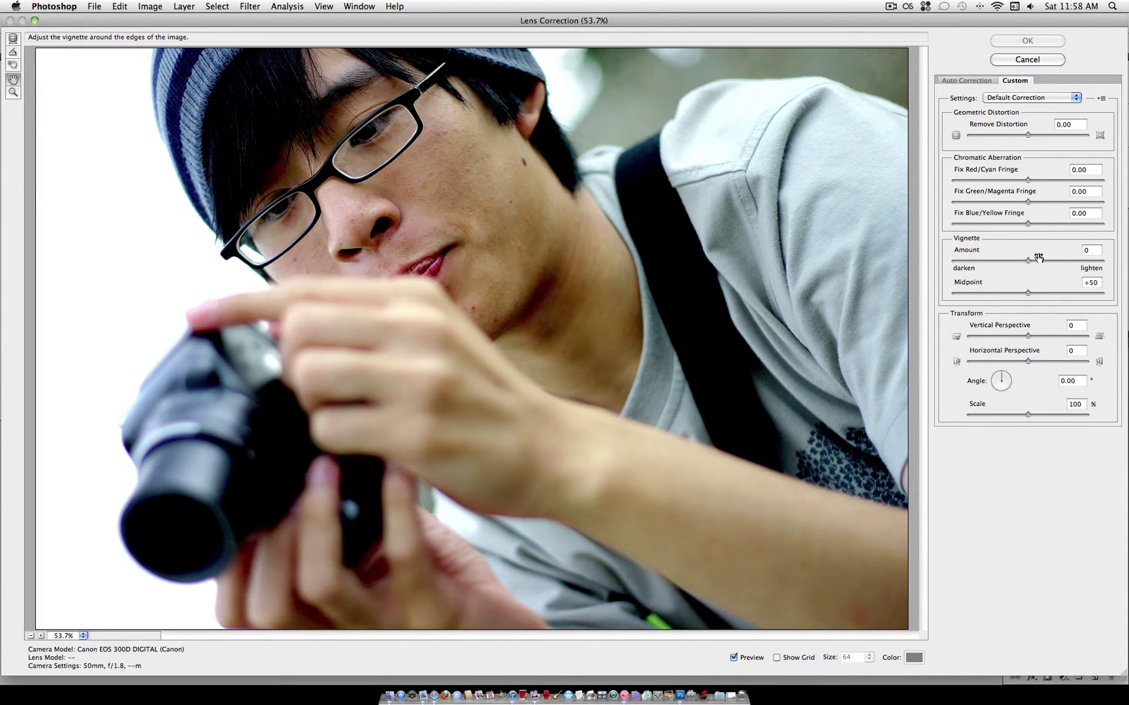
left_click_drag(1031, 263, 943, 265)
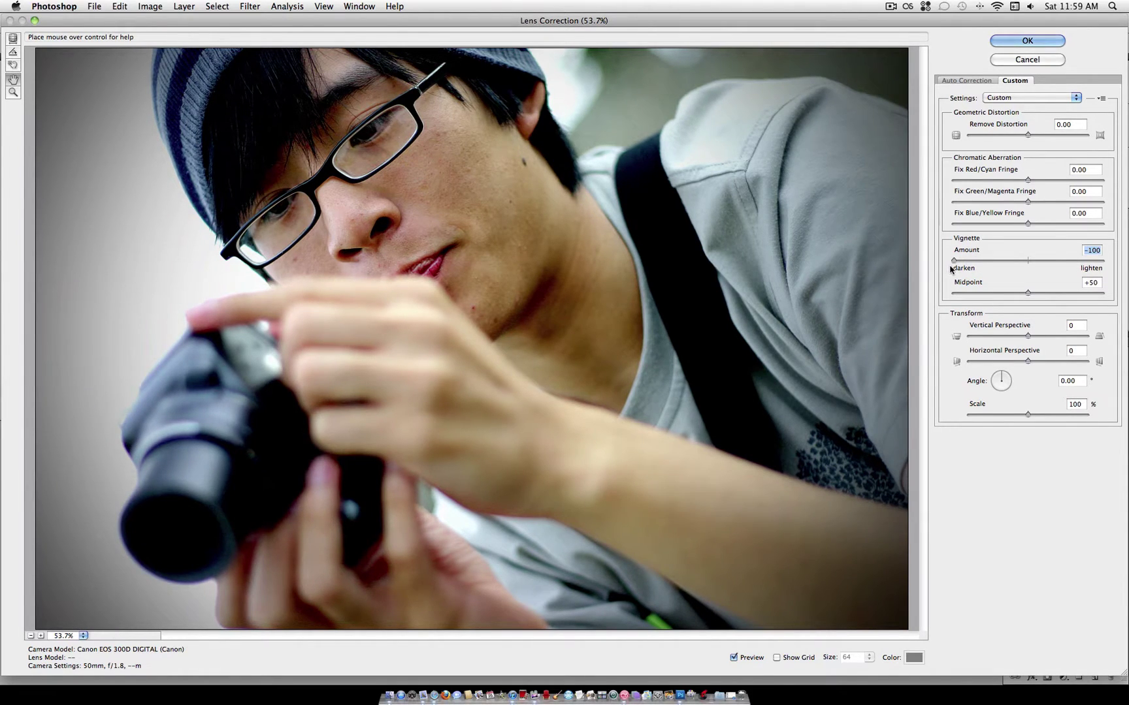
left_click(1030, 295)
left_click_drag(1029, 295, 1073, 297)
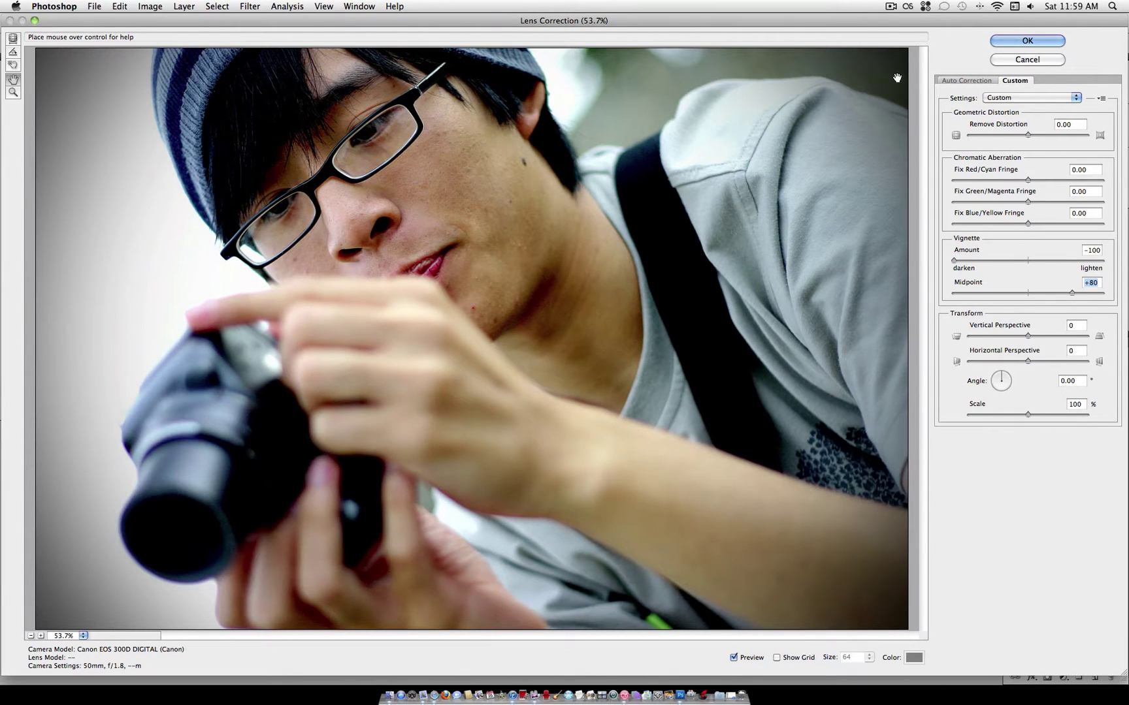
left_click(1033, 40)
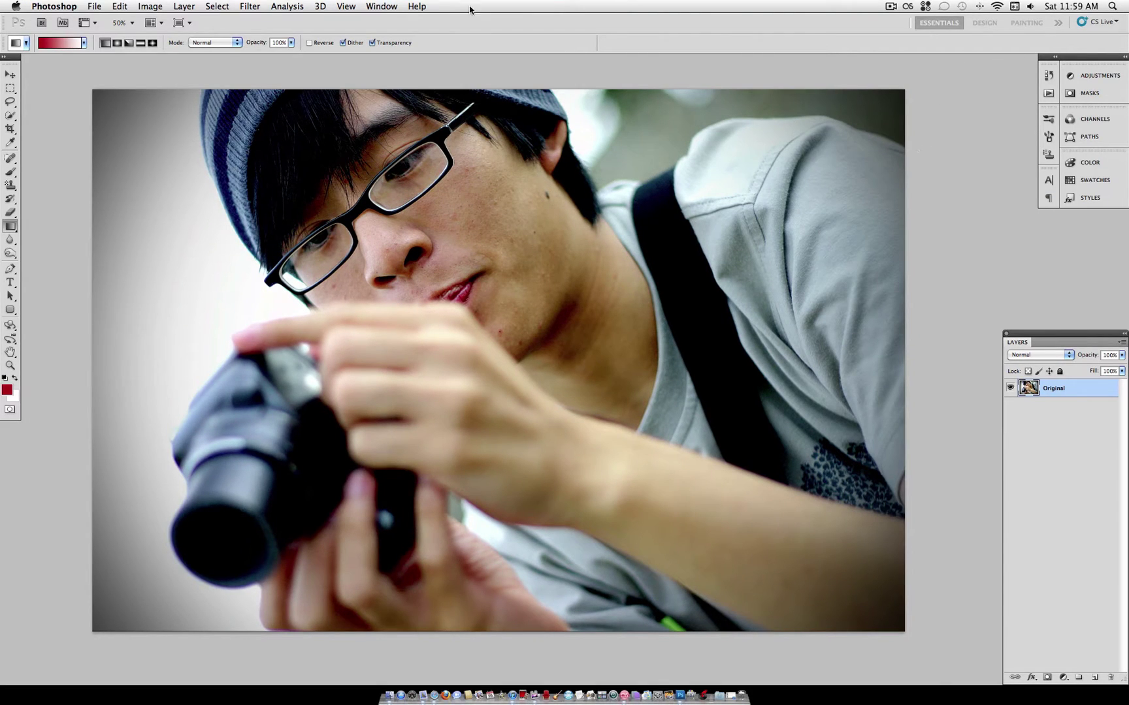
Step: Add a Curves adjustment layer named xpro and lift its RGB midtones to input 118, output 136
left_click(185, 6)
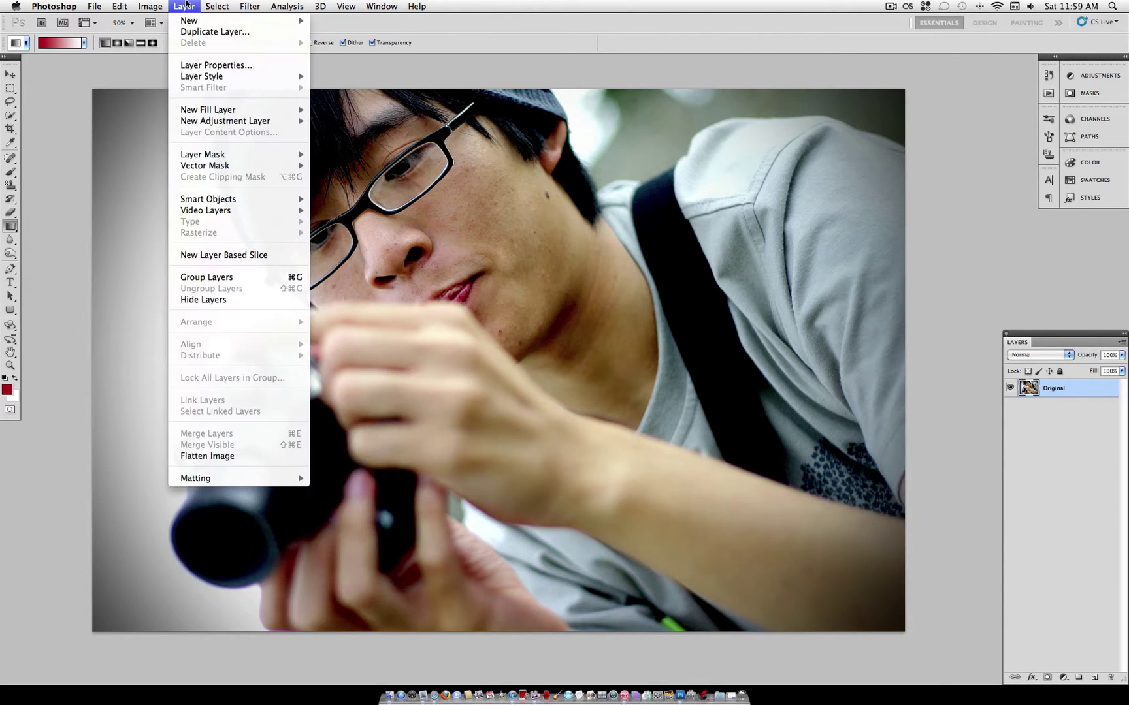
mouse_move(205, 122)
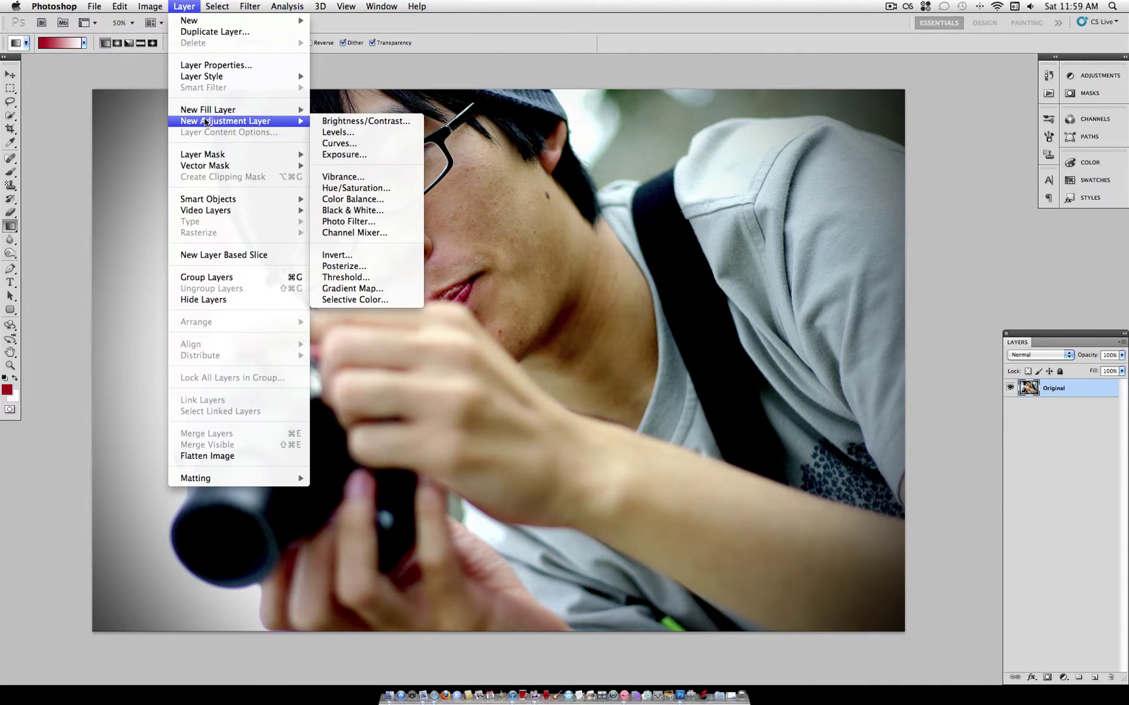
left_click(350, 145)
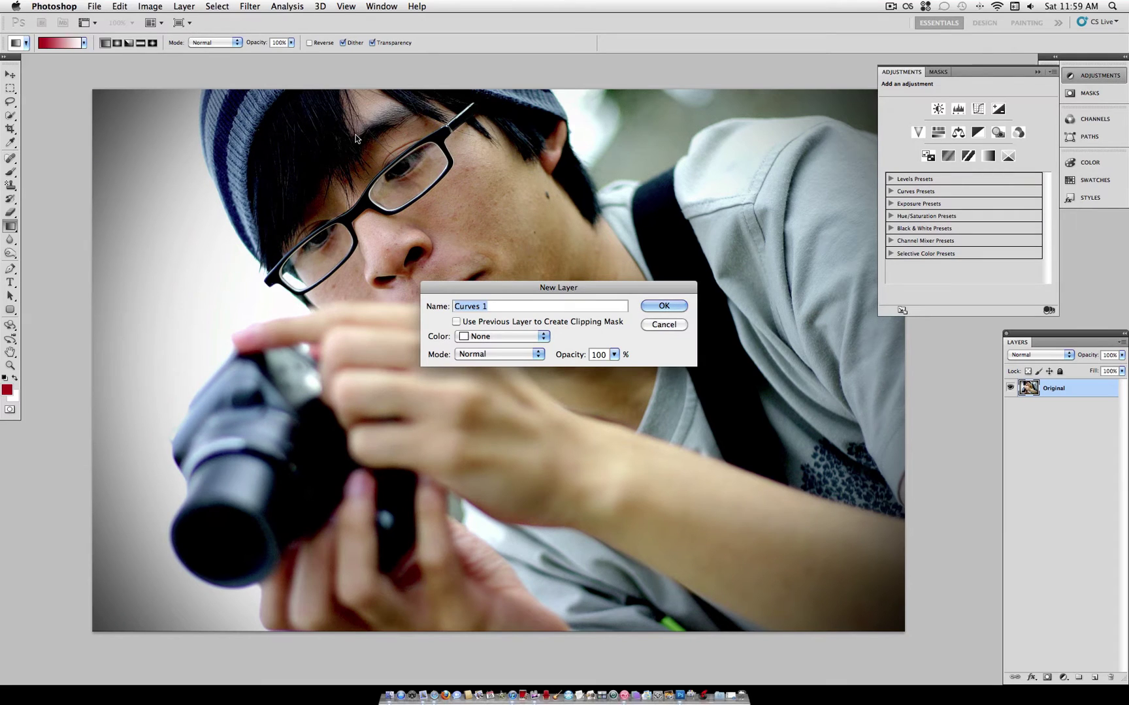
type("xpro")
key("Return")
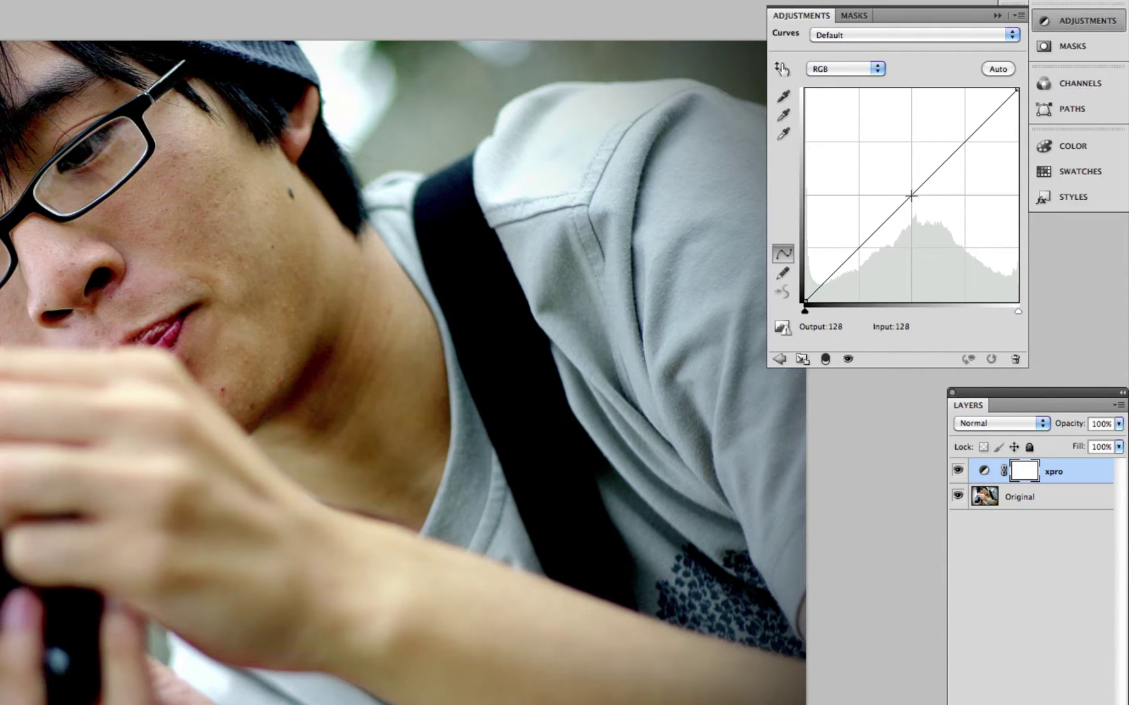
left_click_drag(911, 194, 903, 188)
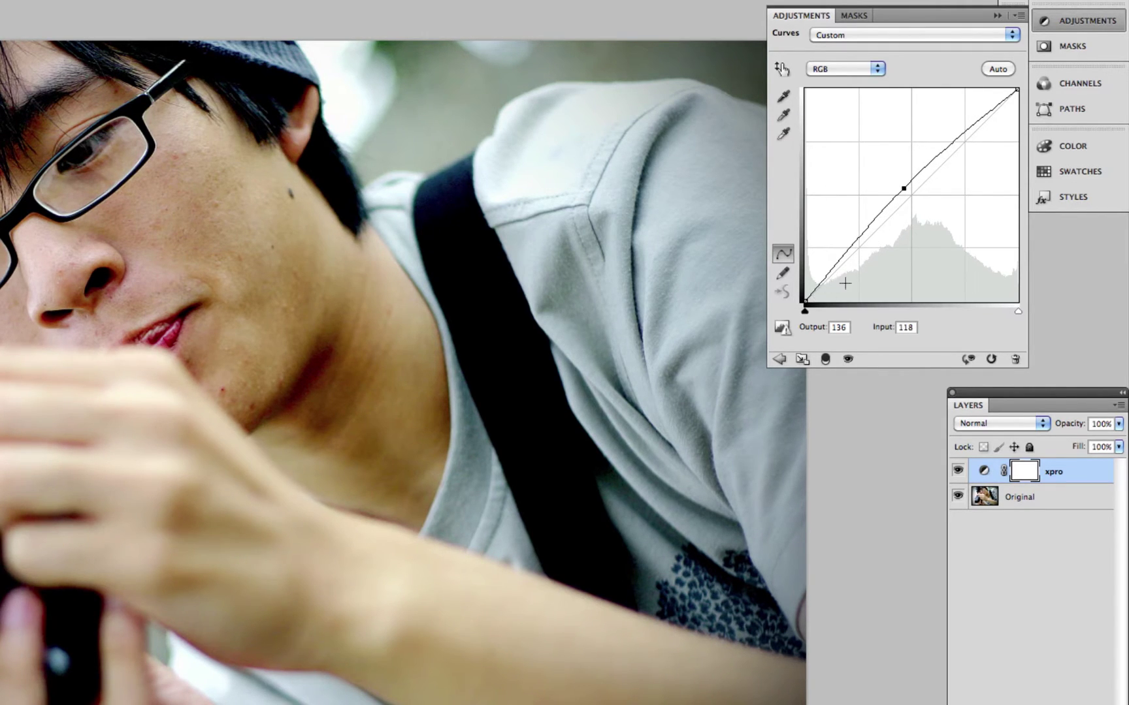
Step: Shape the Red channel curve with points at input 144, output 128 and input 188, output 193
left_click(842, 69)
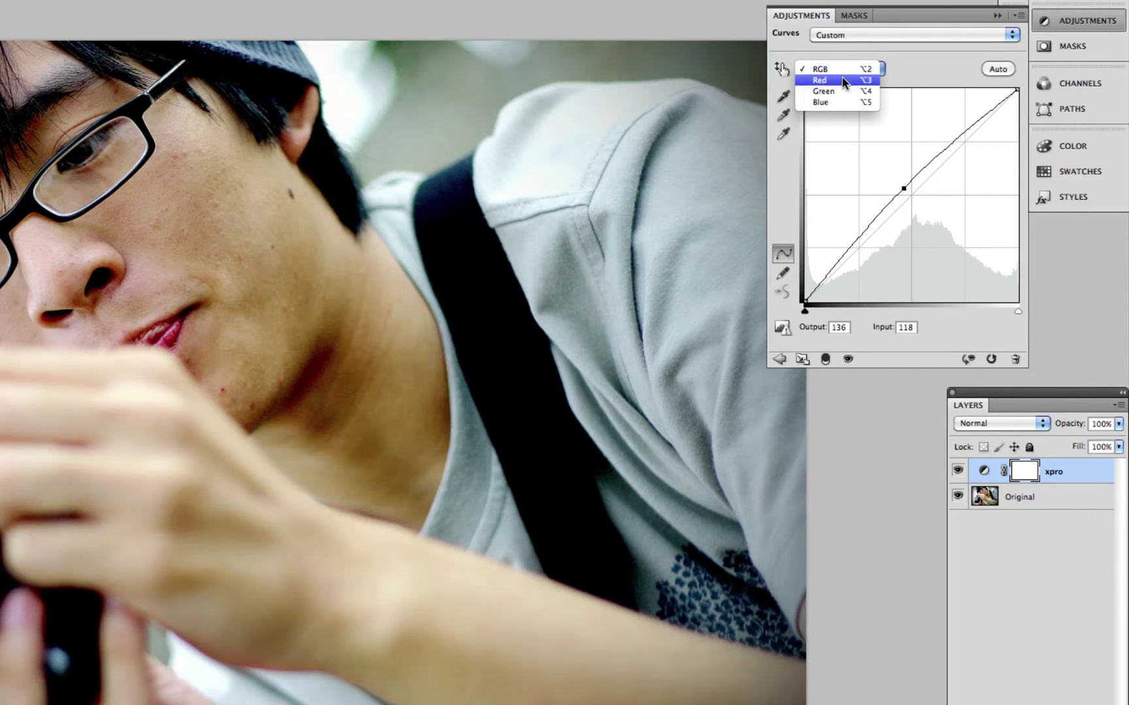
left_click(842, 79)
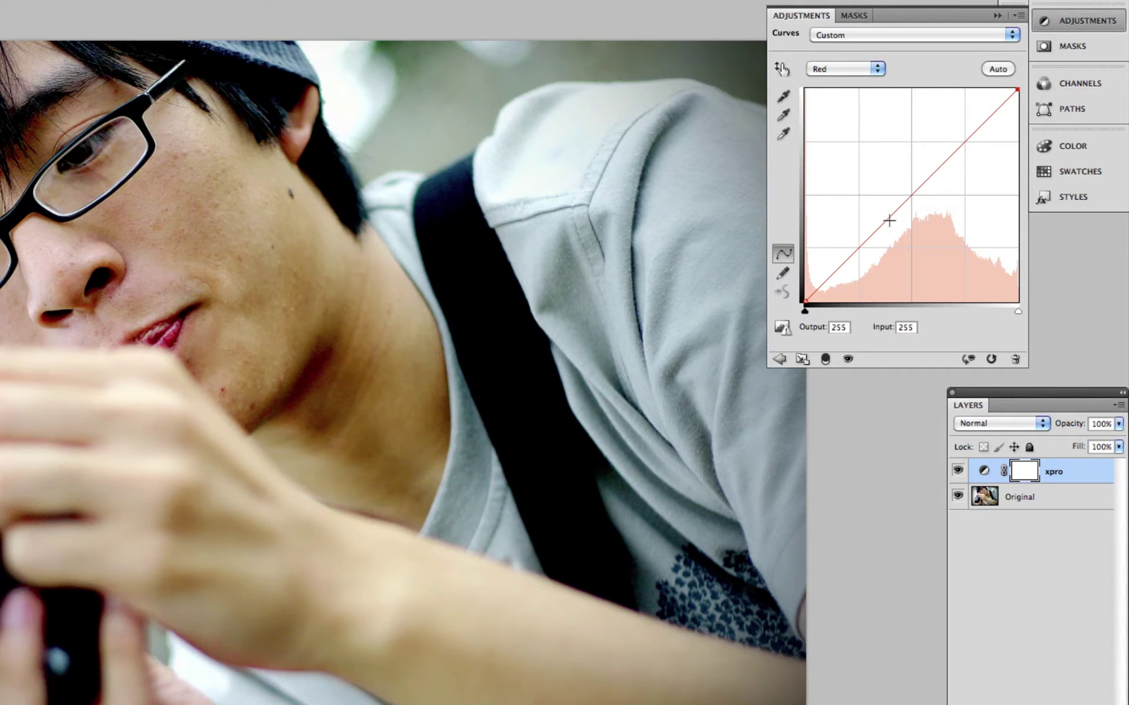
key("XF86AudioLowerVolume")
left_click_drag(859, 248, 925, 194)
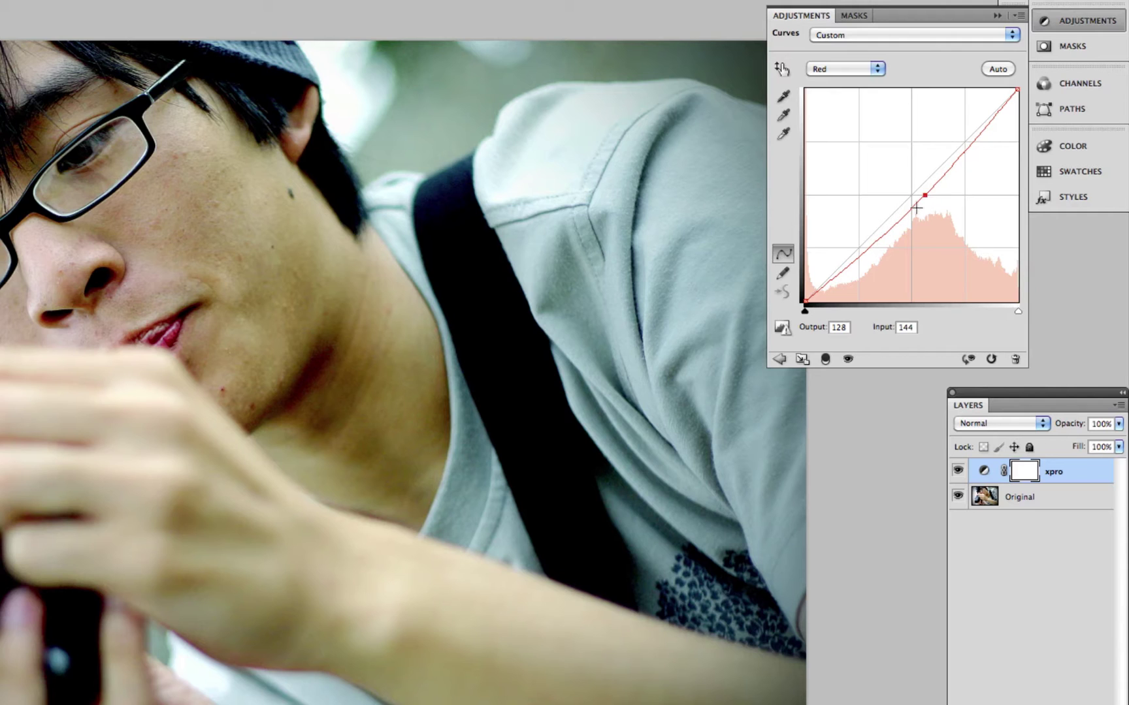
left_click(971, 145)
mouse_move(971, 145)
left_mouse_down()
mouse_move(980, 142)
mouse_move(961, 141)
left_mouse_up()
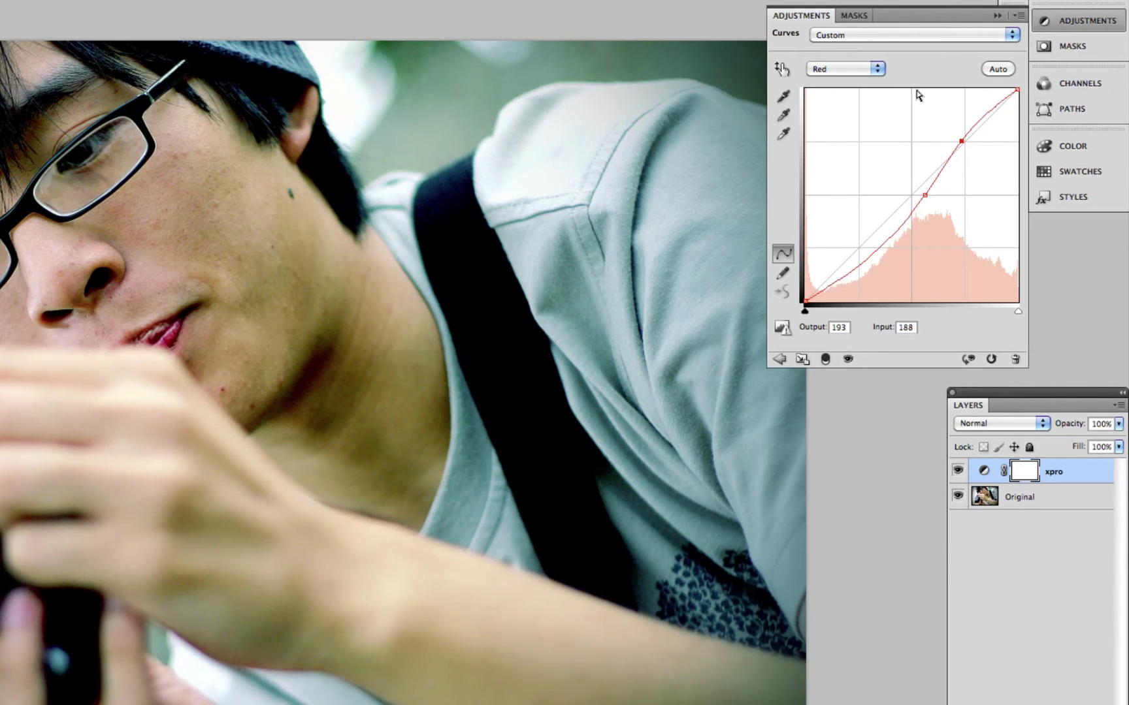
Step: Shape the Green channel curve with points at input 72, output 54 and input 122, output 146
left_click(878, 73)
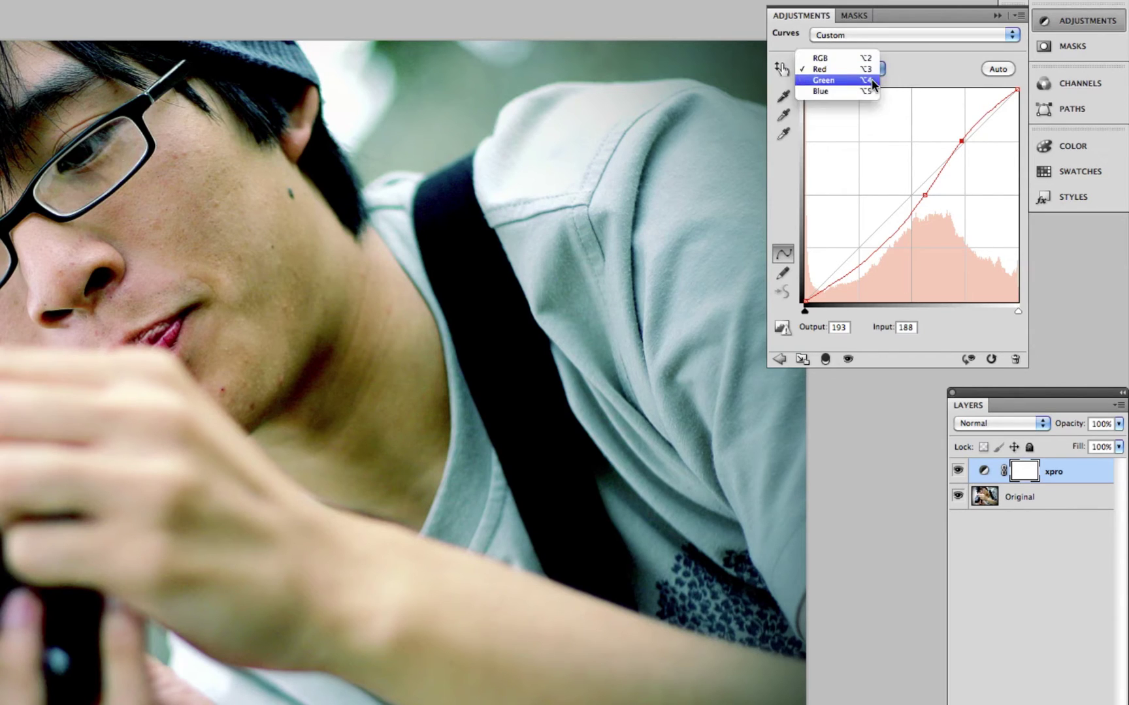
left_click(873, 82)
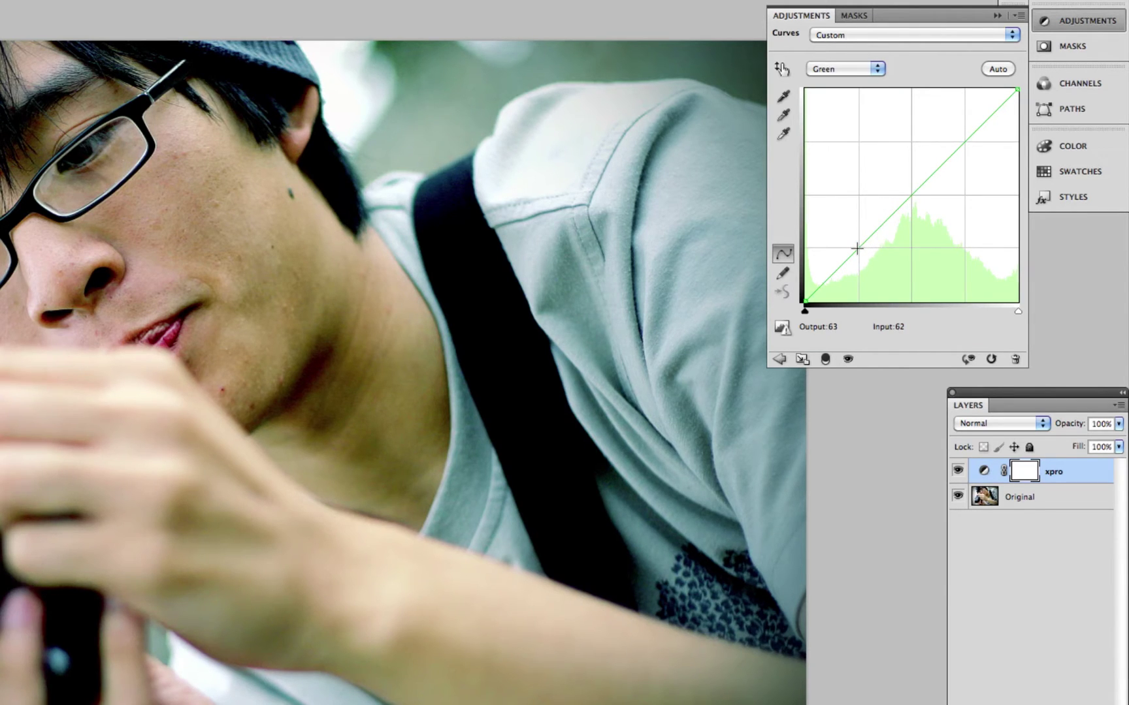
left_click_drag(857, 249, 865, 256)
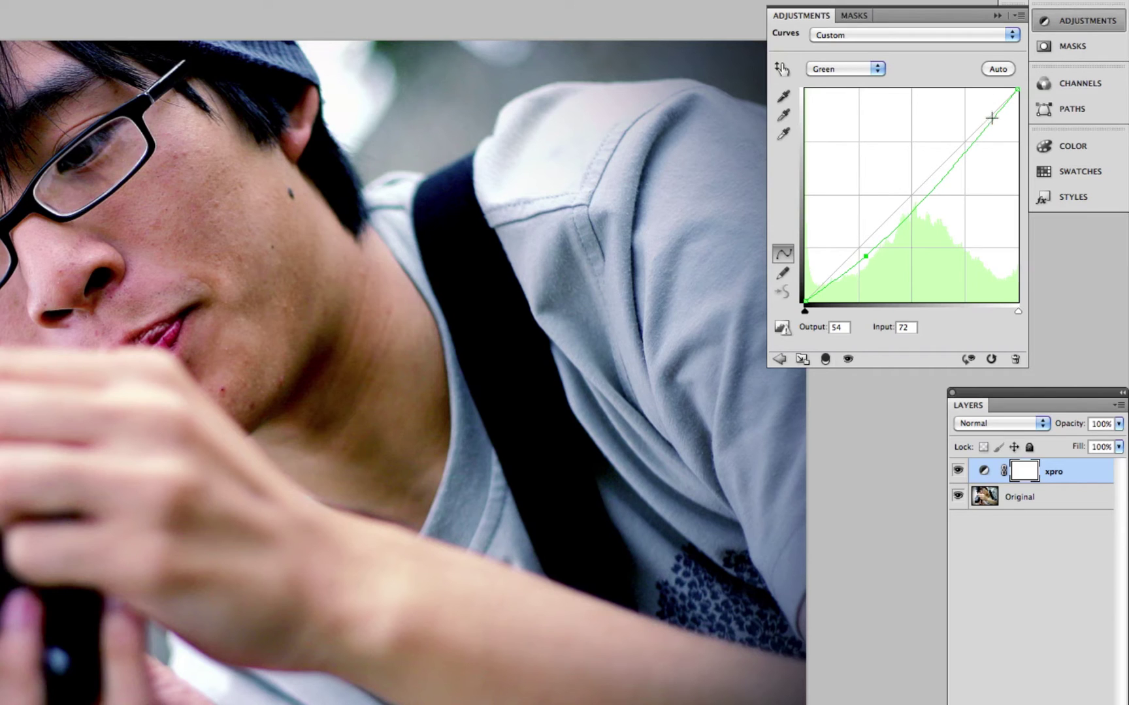
left_click(917, 203)
left_click_drag(916, 203, 907, 180)
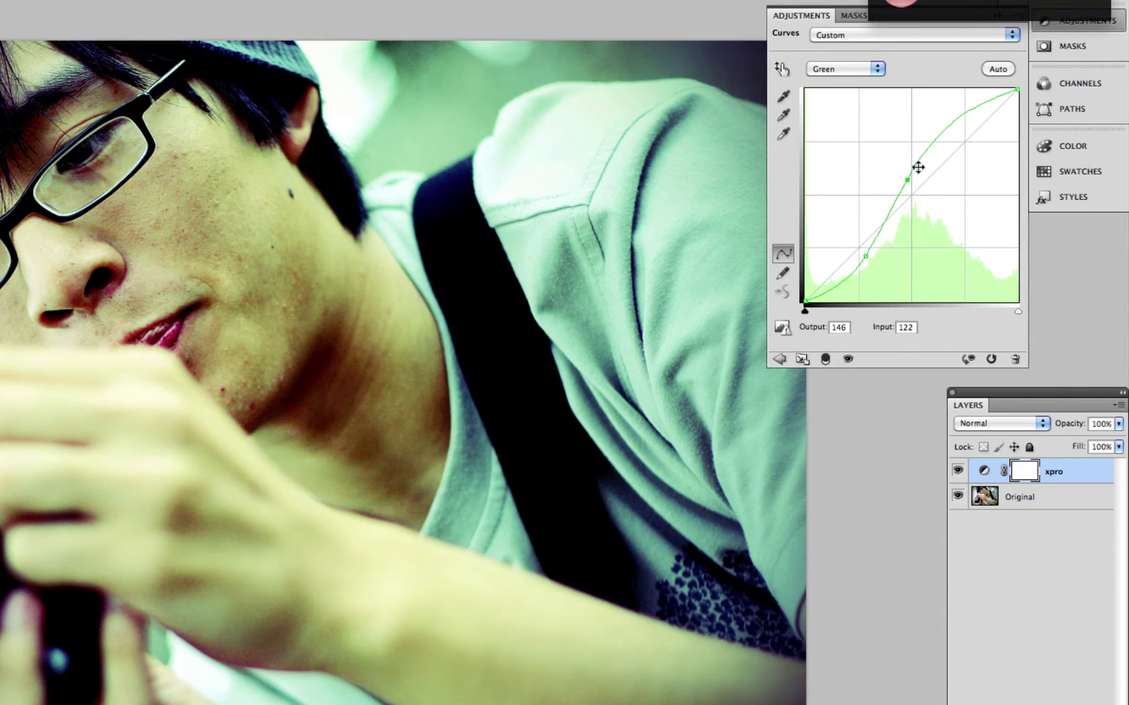
Step: Bend the Blue channel curve into an S with points at input 70, output 41 and input 179, output 231
left_click(864, 65)
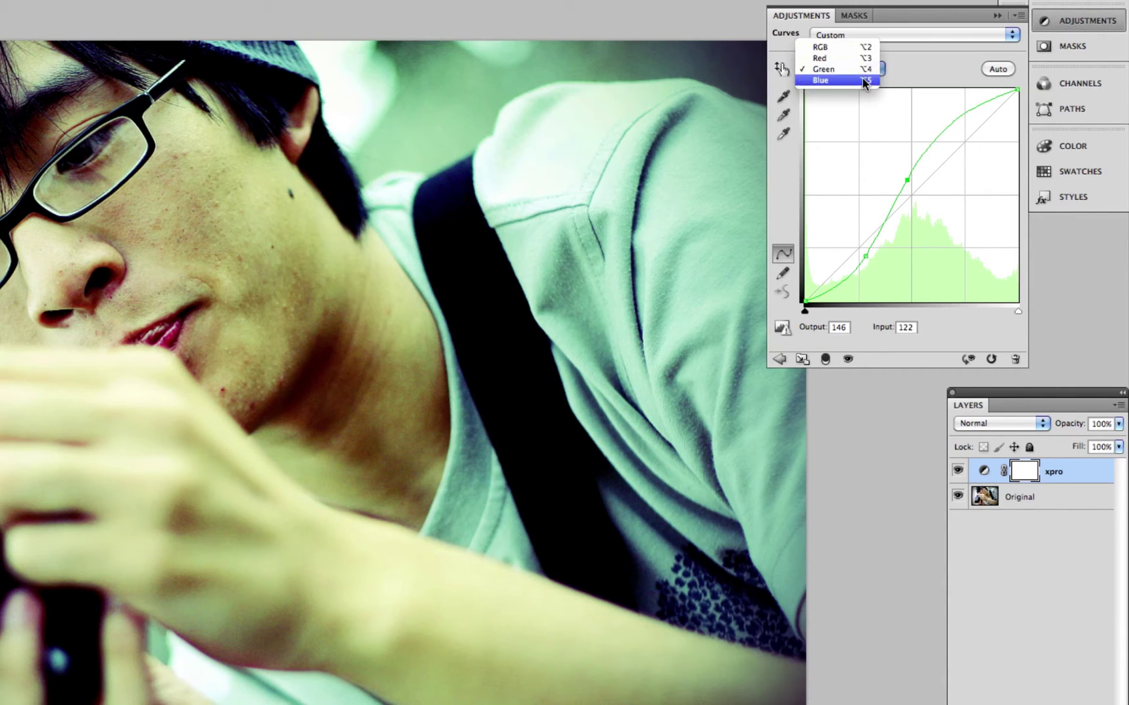
left_click(864, 81)
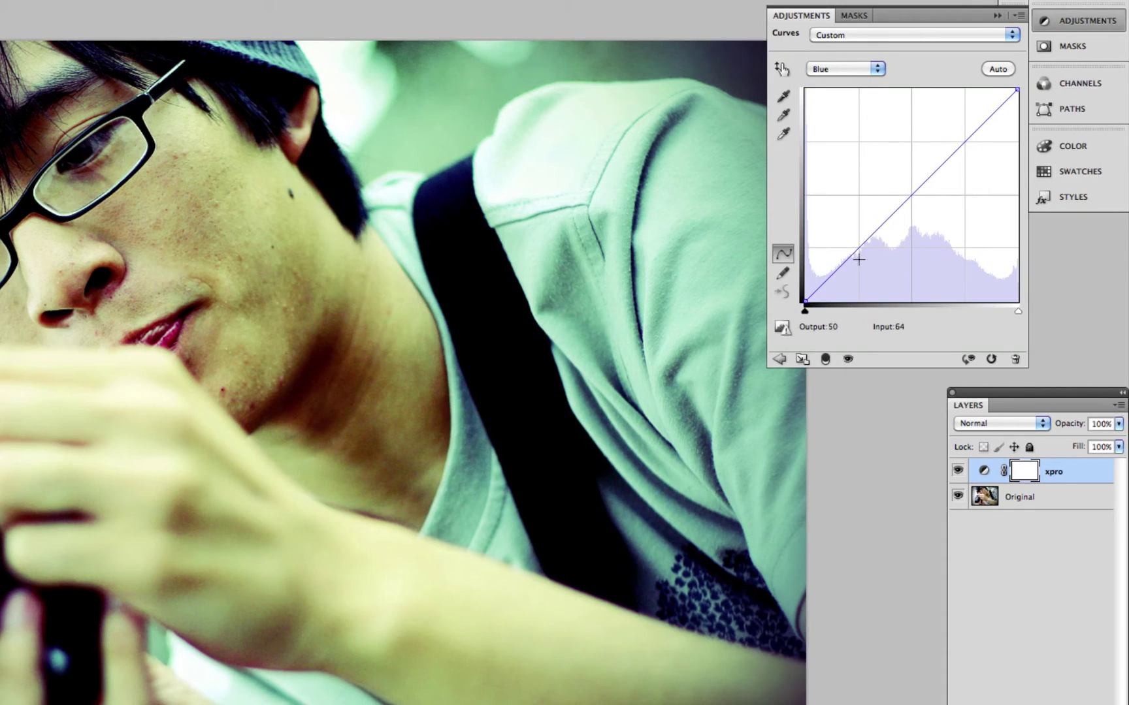
mouse_move(849, 259)
left_mouse_down()
mouse_move(843, 268)
mouse_move(864, 268)
left_mouse_up()
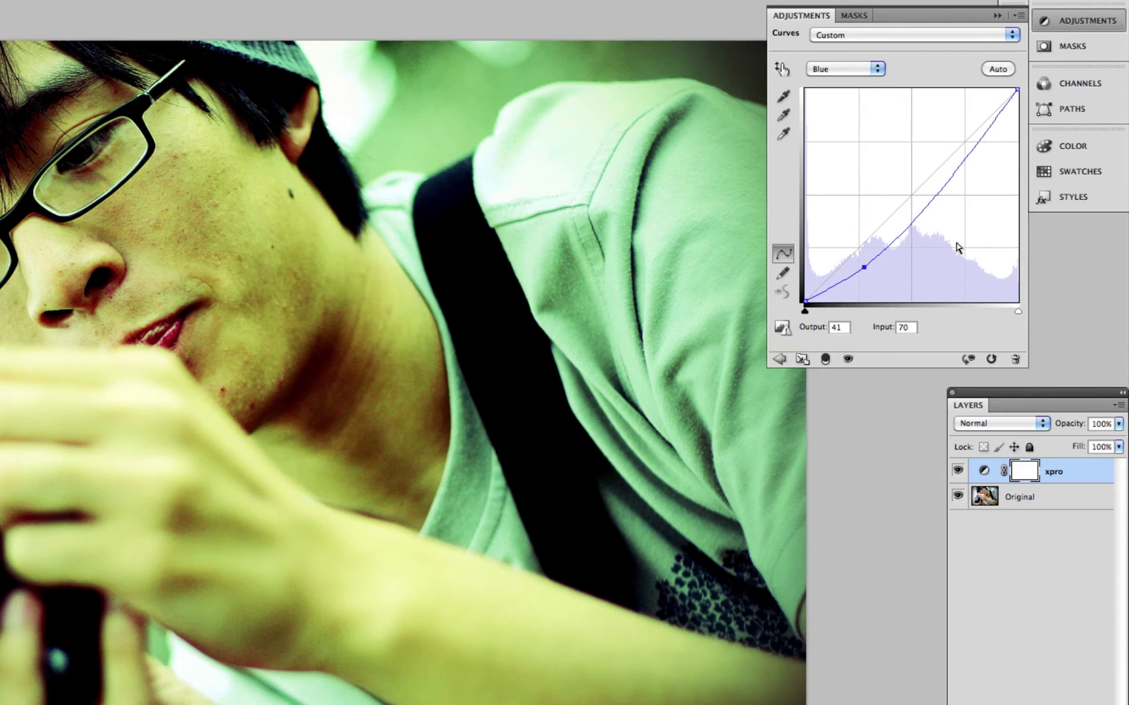
left_click_drag(969, 164, 954, 109)
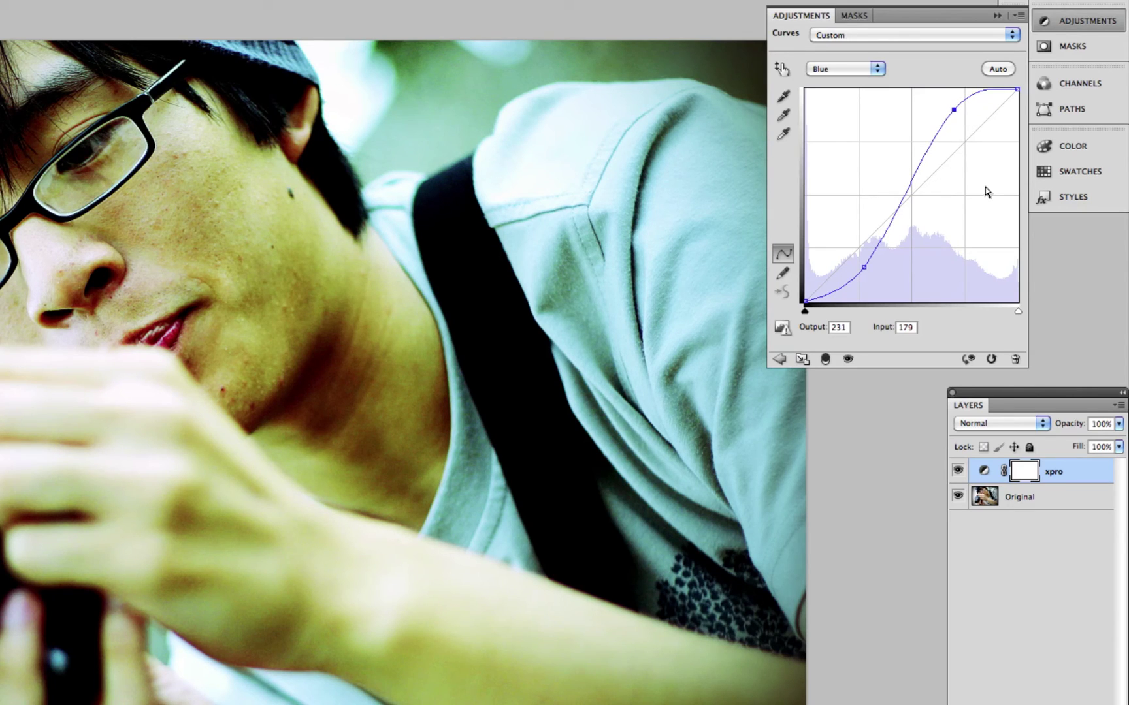
Step: Review the Green and Red channel curves, finishing on the composite RGB curve
left_click(863, 66)
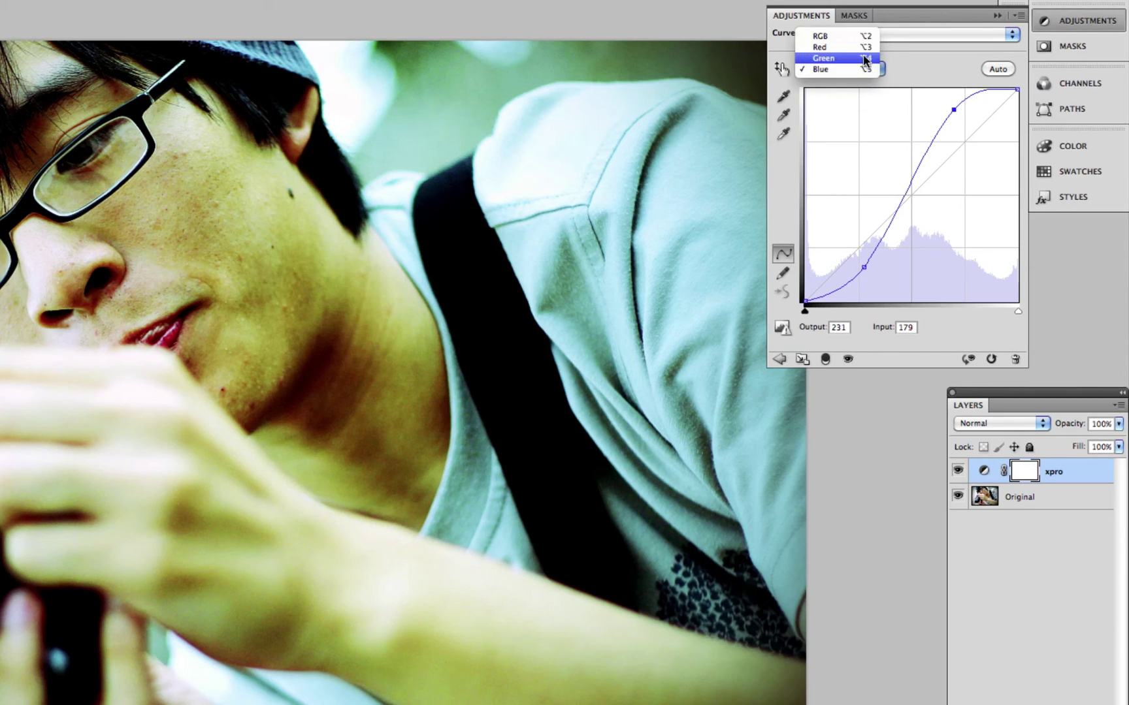
left_click(866, 60)
left_click(867, 71)
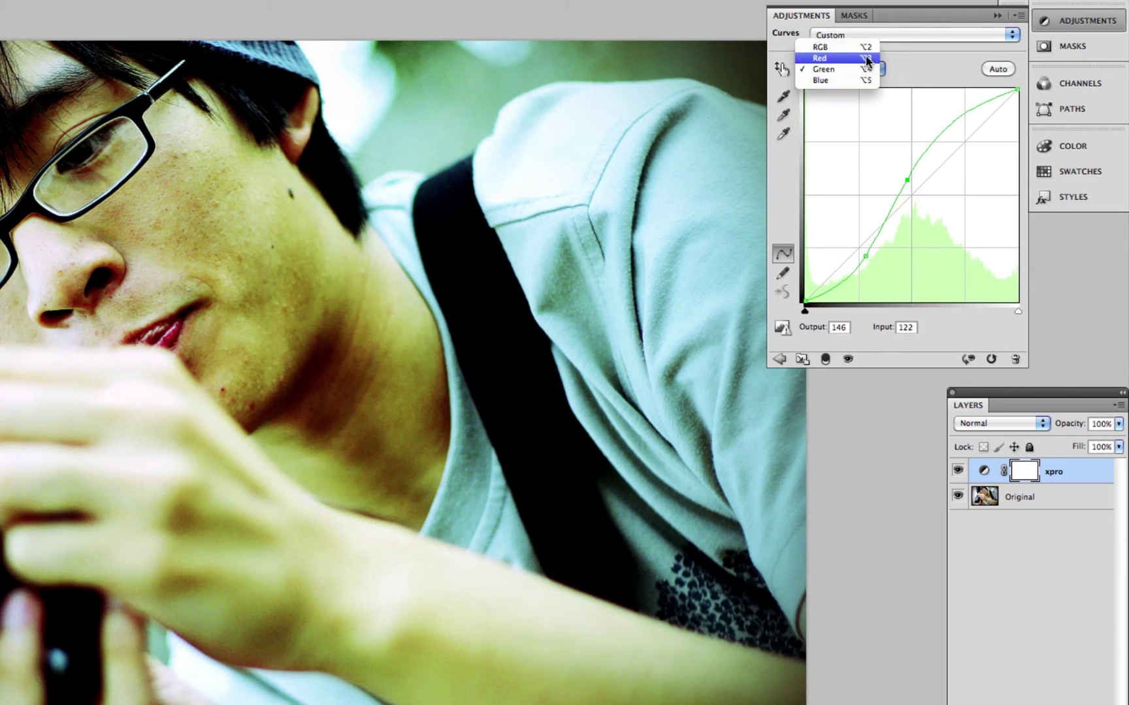
left_click(866, 60)
left_click(866, 66)
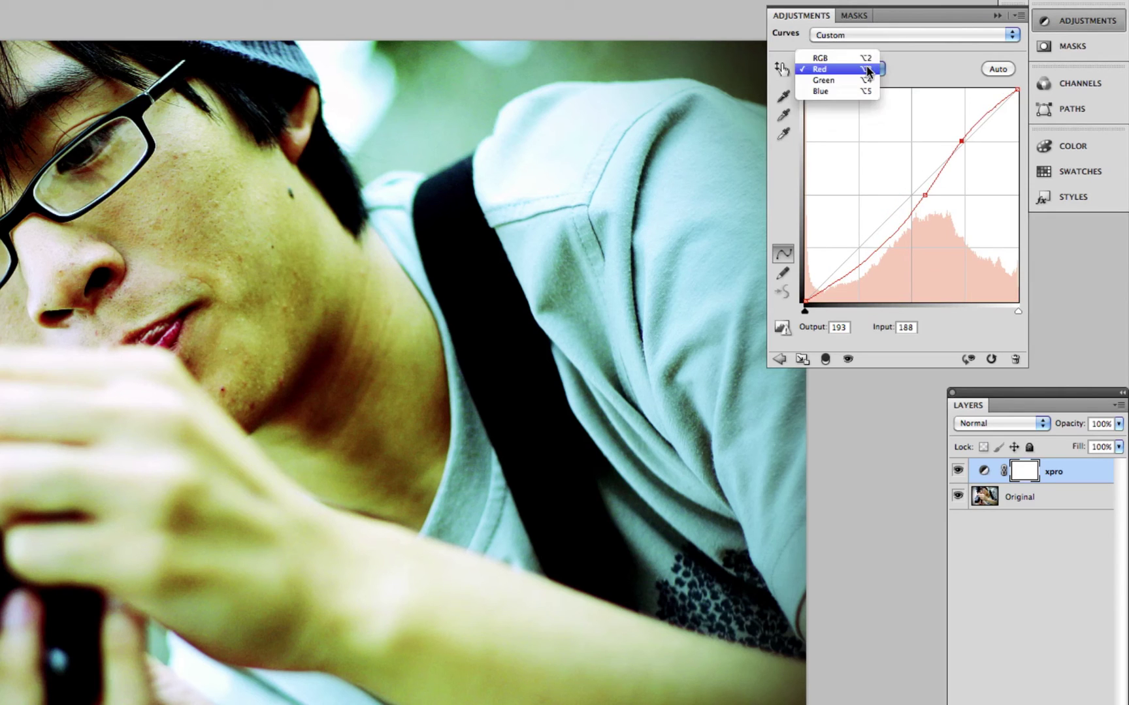
left_click(868, 59)
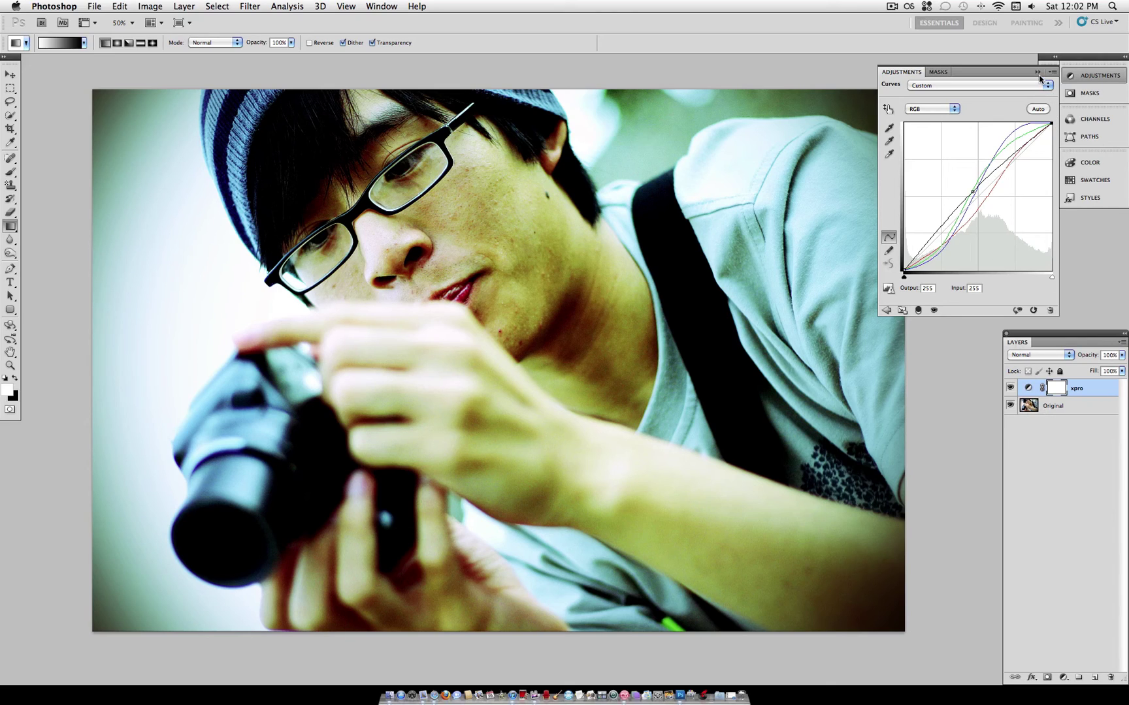
Step: Compare the photo with the xpro layer hidden and shown, and reselect the xpro layer
left_click(1040, 406)
left_click(1011, 389)
left_click(1010, 388)
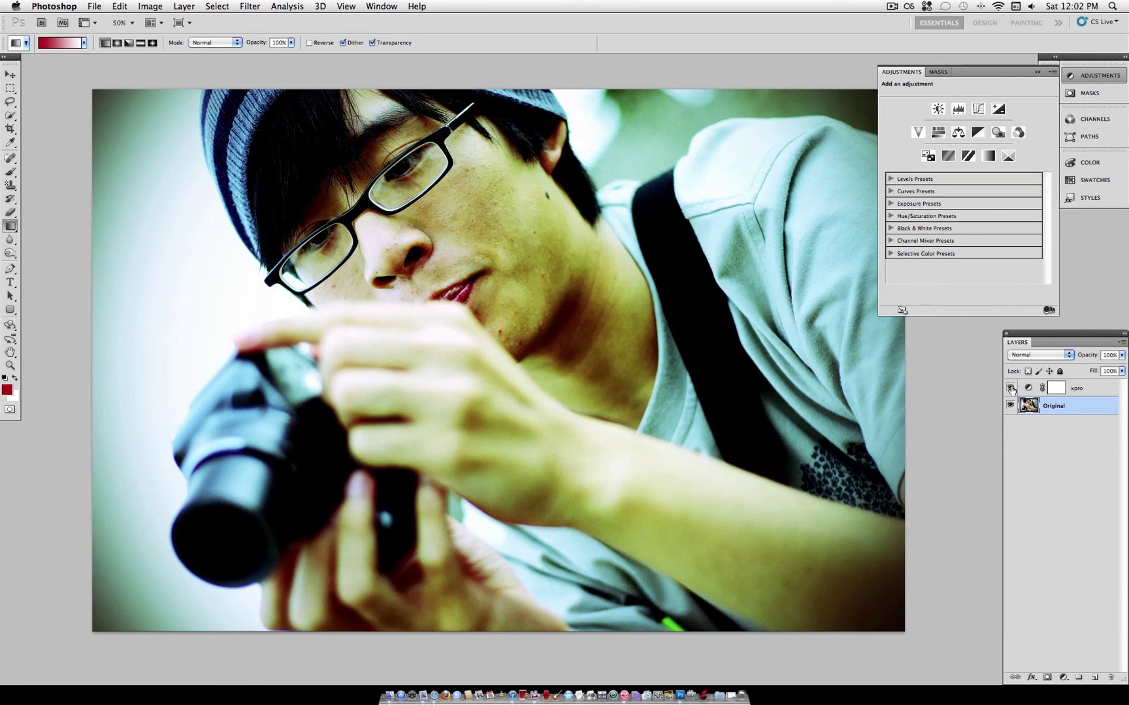
left_click(1081, 389)
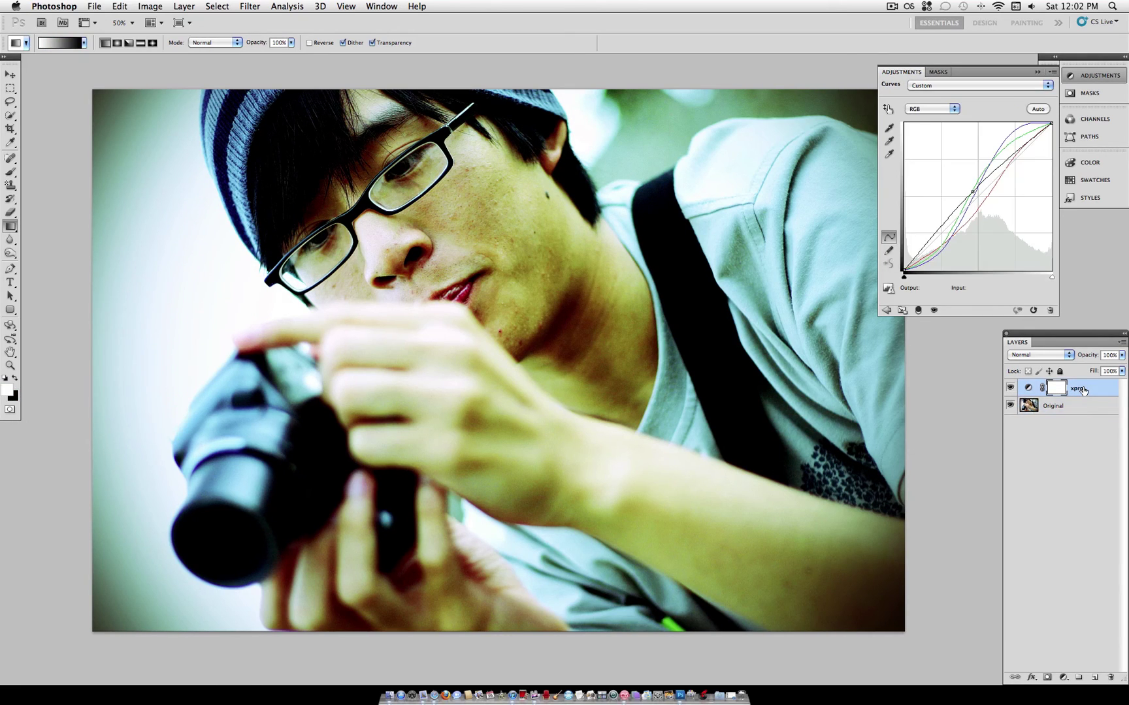